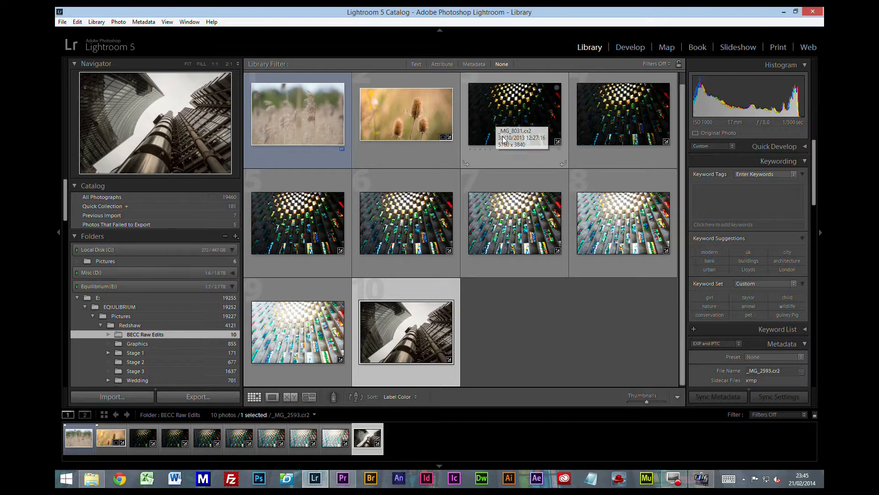
Step: Select the first, darkest stained-glass exposure, _MG_8031.cr2, in the grid
left_click(500, 123)
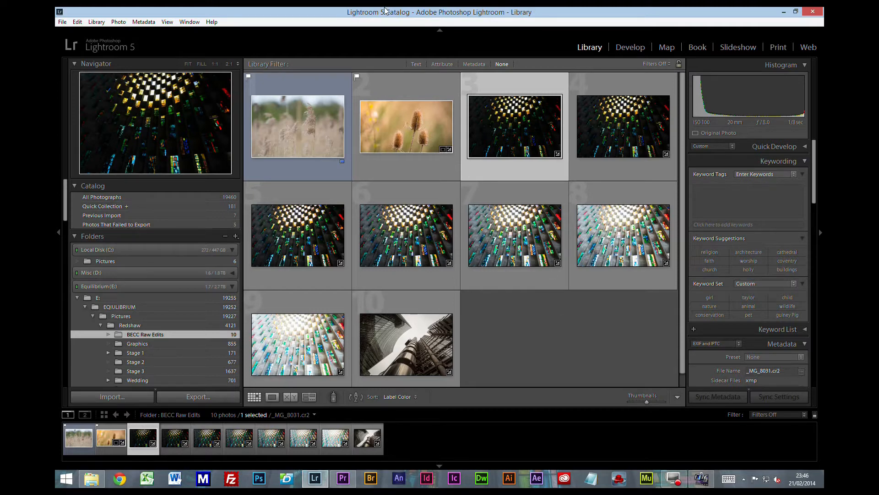
Step: Review the external editing preferences, comparing TIFF and PSD as the Photoshop file format, and close them without saving
left_click(77, 21)
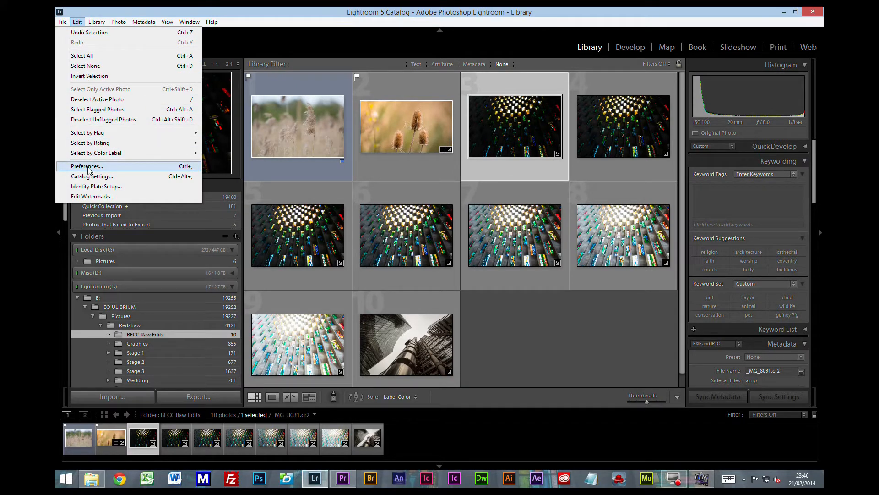
left_click(89, 168)
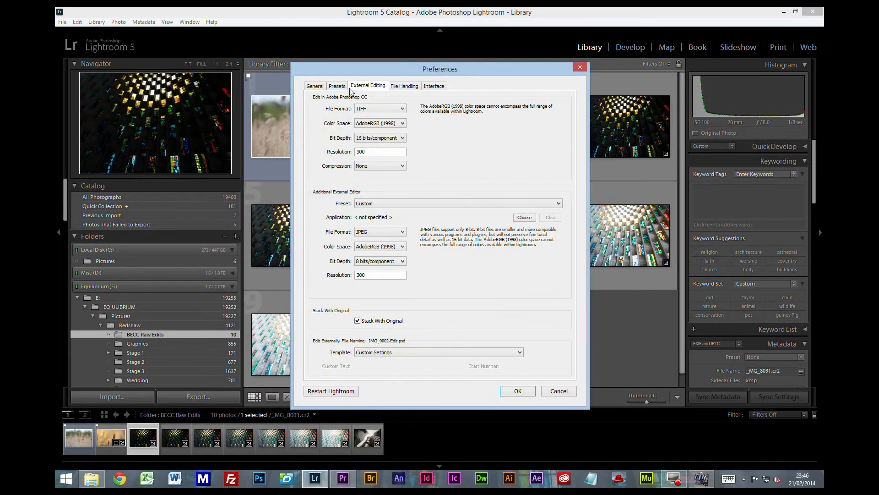
left_click(364, 108)
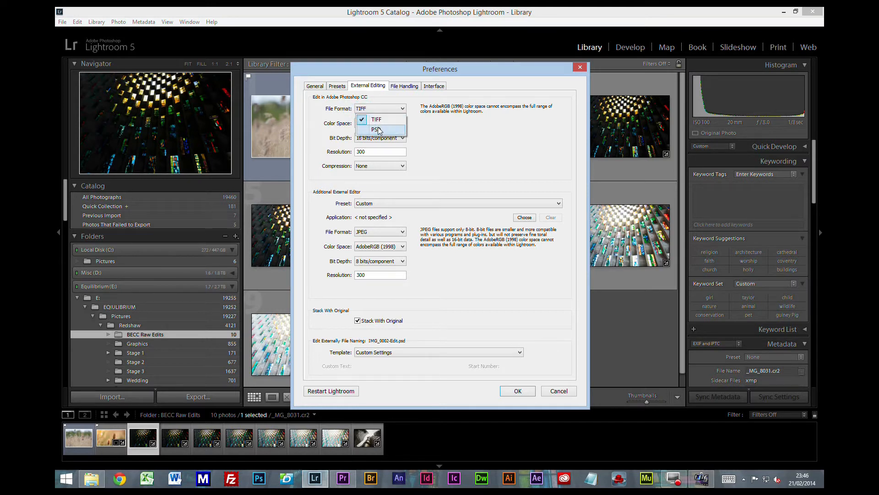
left_click(380, 125)
left_click(379, 110)
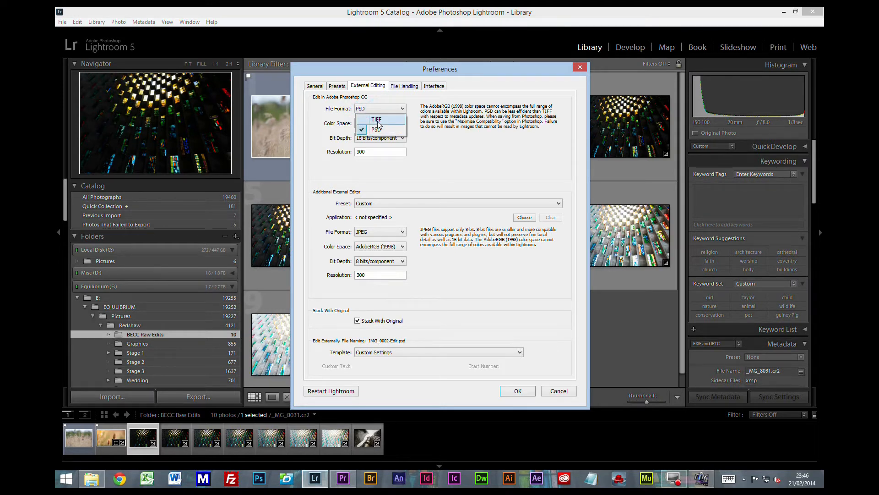
left_click(378, 120)
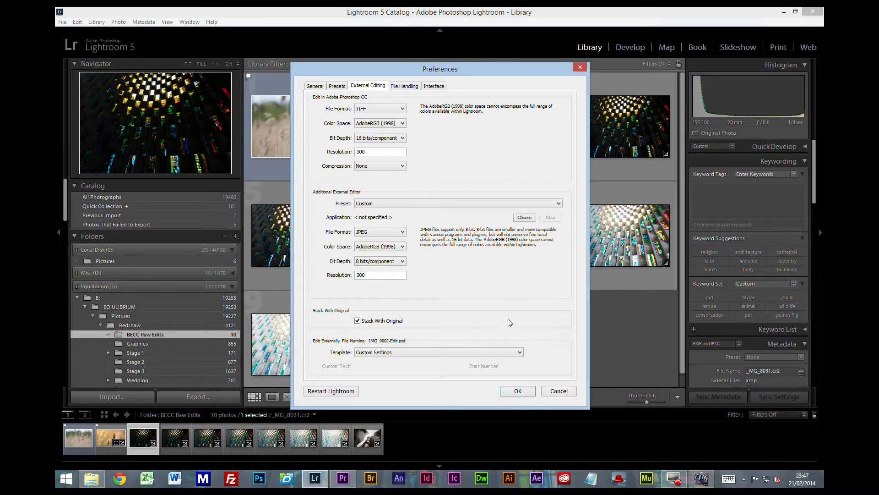
left_click(555, 393)
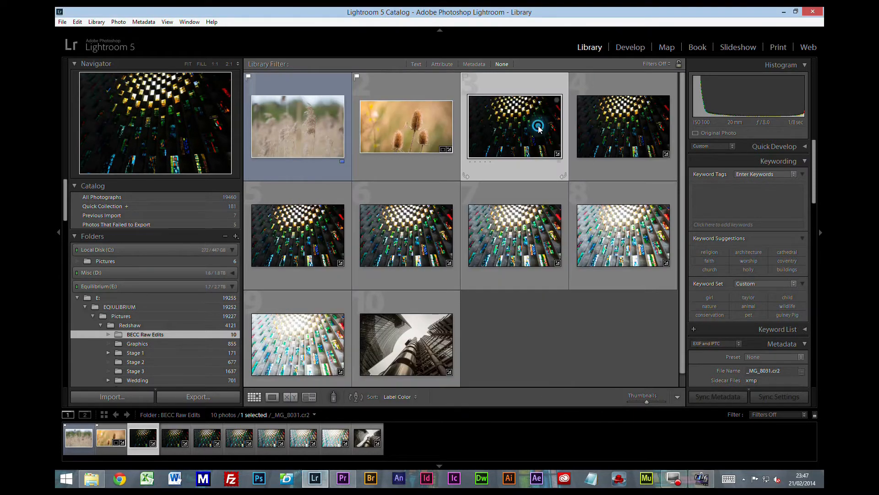
Step: Extend the selection to all seven stained-glass exposures and reset the develop settings of the active photo
left_click(320, 338, "shift")
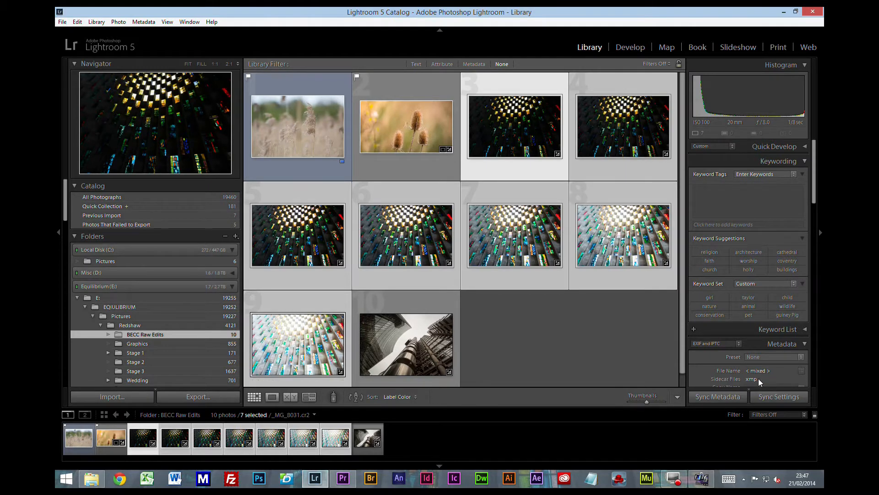
left_click(636, 46)
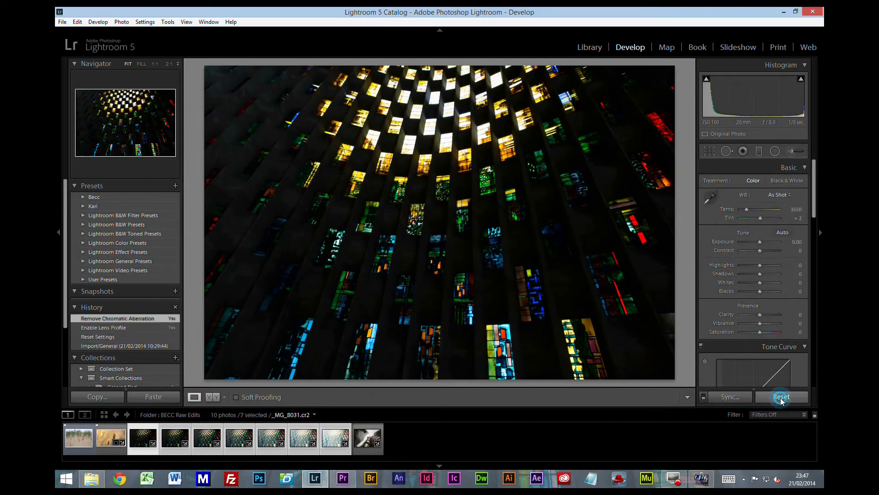
left_click(780, 397)
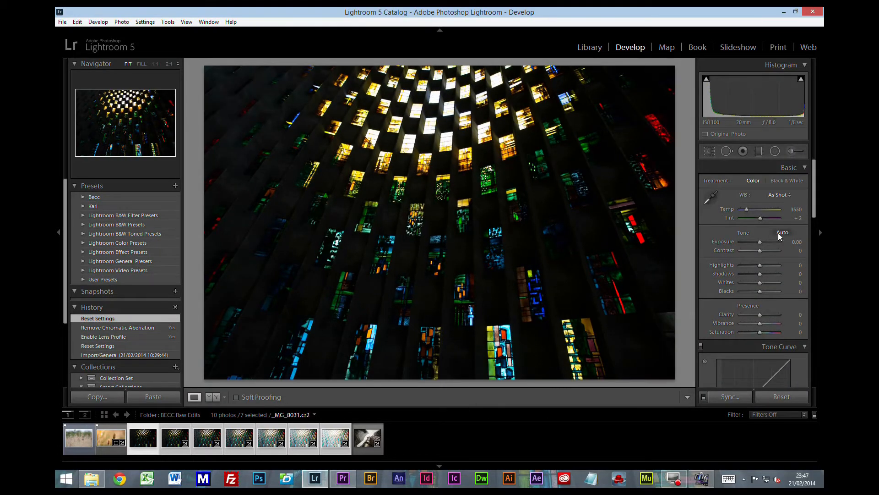
Step: Enable profile corrections and chromatic aberration removal, and synchronize the lens corrections across the selected exposures
left_click_drag(816, 180, 819, 316)
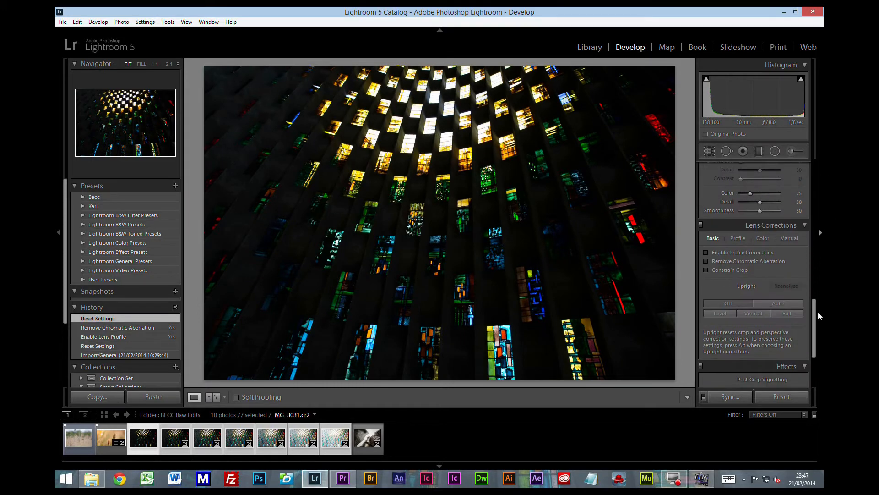
left_click(726, 251)
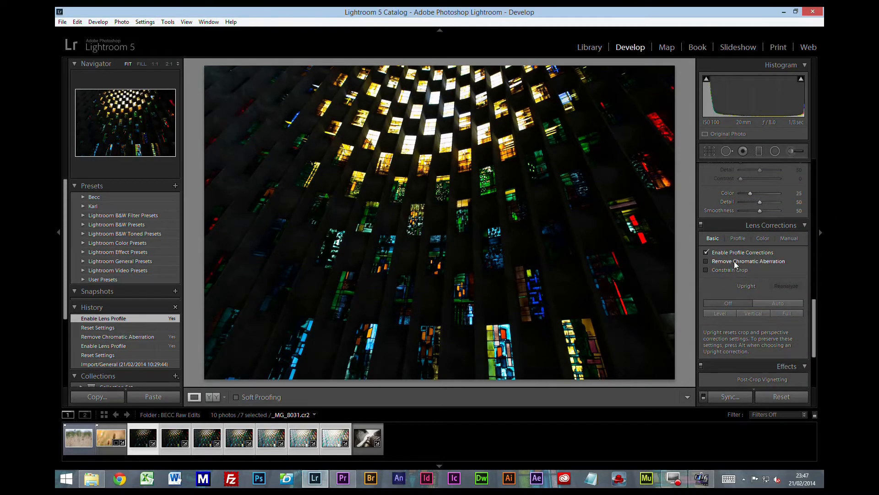
left_click(734, 261)
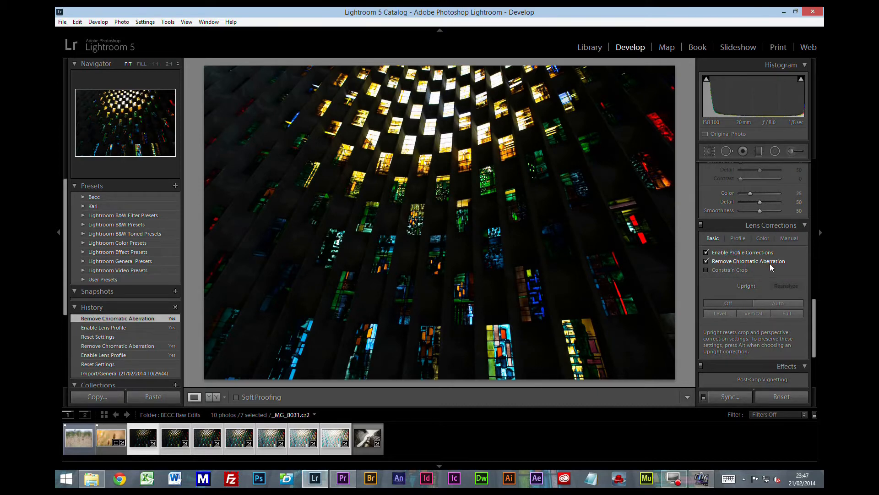
left_click(728, 396)
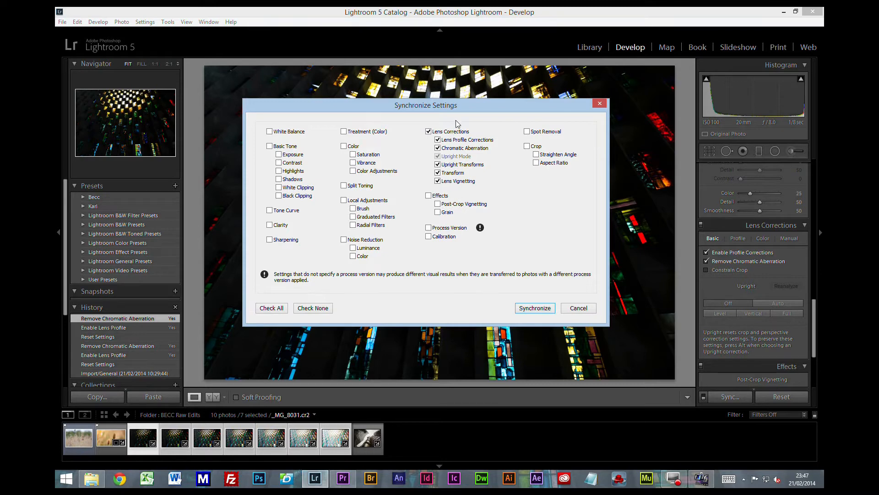
left_click(548, 310)
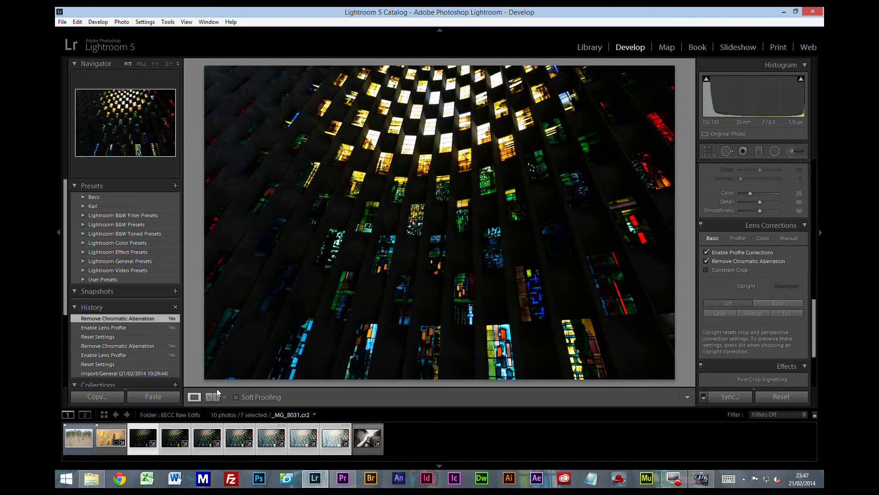
Step: Return to the Library grid and send the selected exposures to Merge to HDR Pro in Photoshop
key("g")
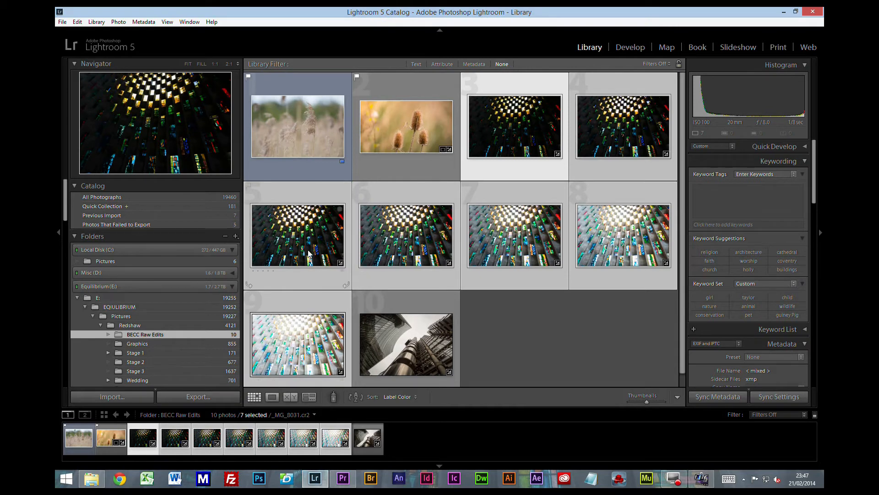
right_click(382, 235)
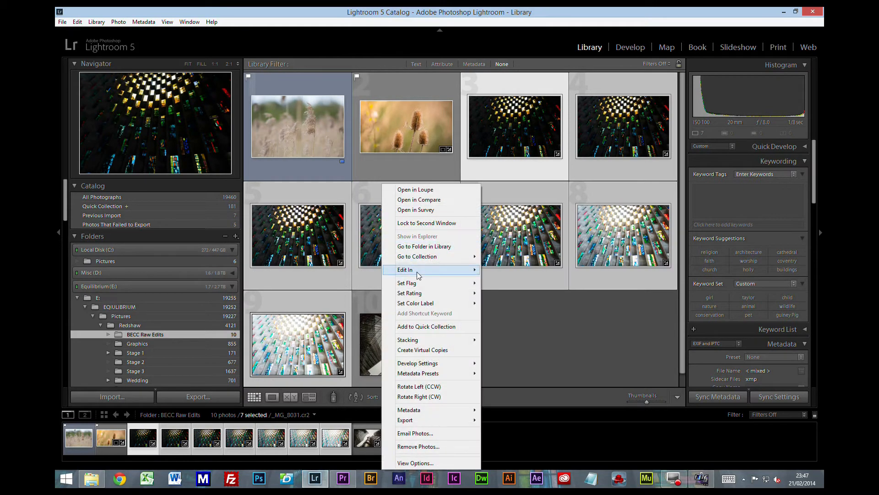
mouse_move(417, 274)
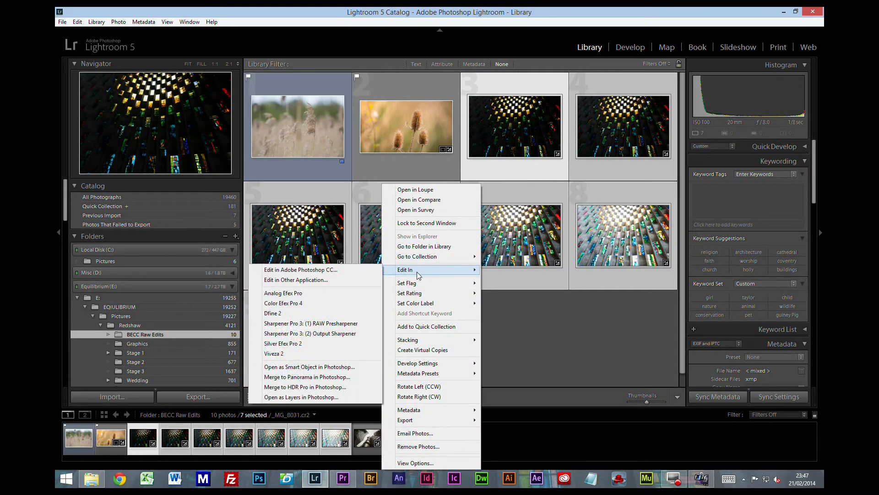
left_click(319, 389)
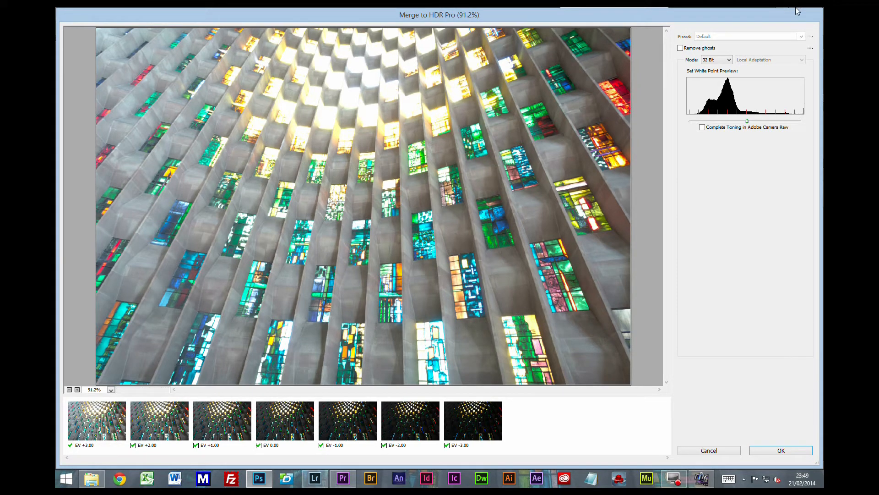
Step: Try the 16 Bit mode for the HDR merge and return the mode to 32 Bit
left_click(716, 60)
left_click(710, 73)
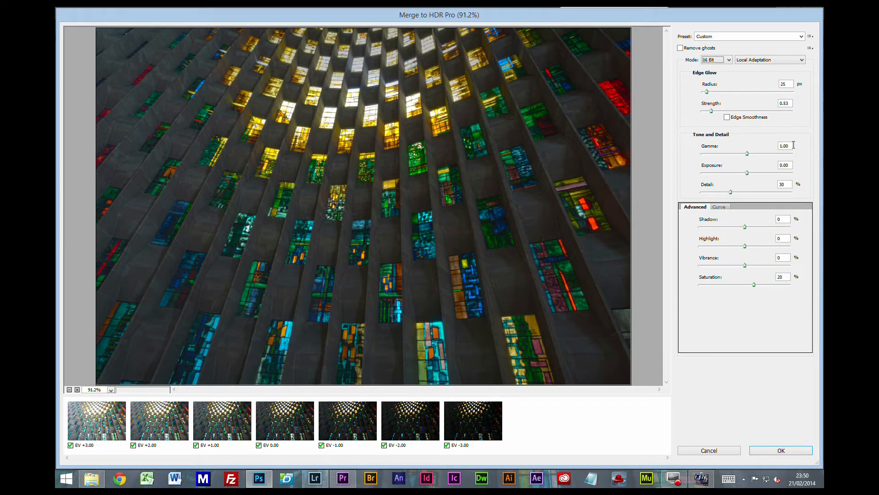
left_click(725, 61)
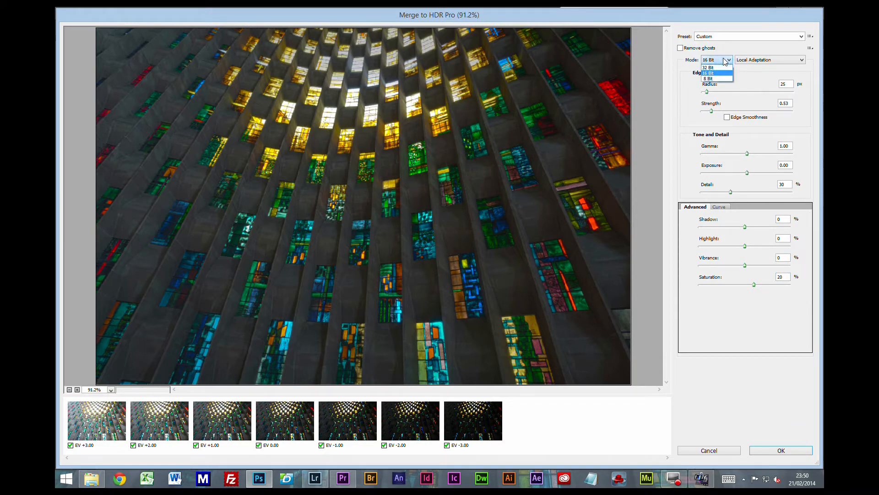
left_click(718, 71)
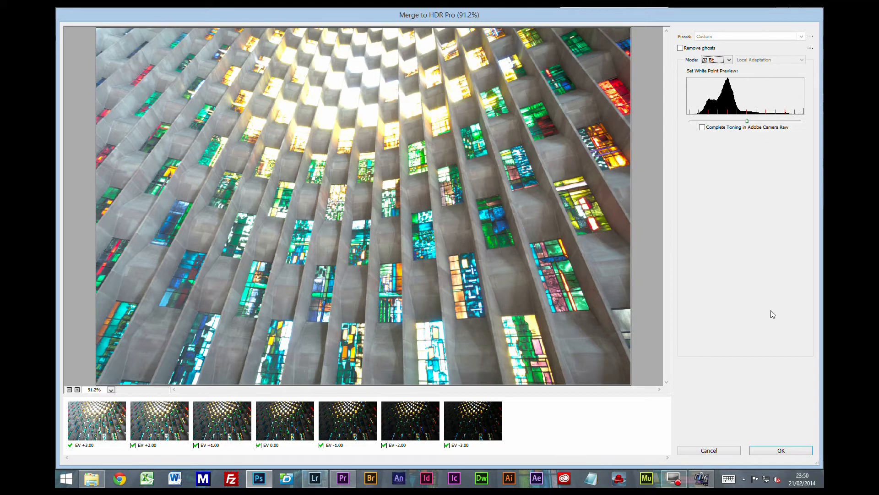
Step: Accept the 32 Bit HDR merge and quit Photoshop, saving the merged document
left_click(781, 449)
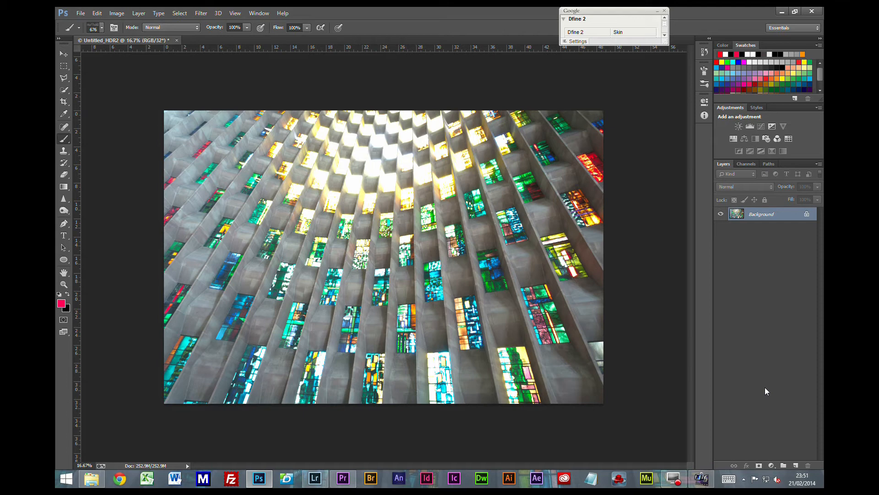
left_click(815, 11)
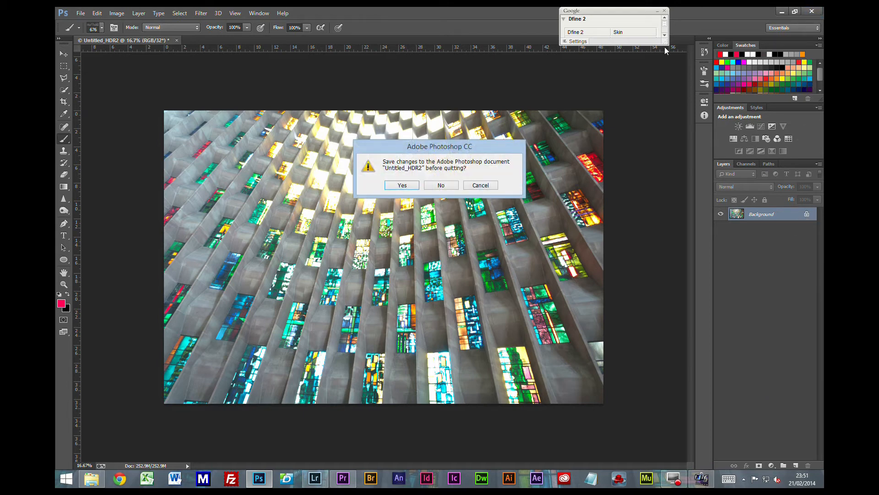
left_click(403, 185)
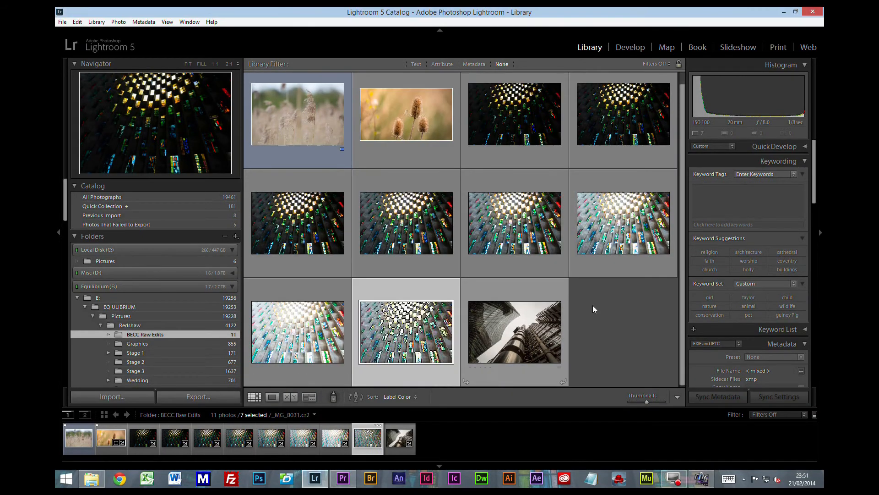
Step: Open the merged HDR image _MG_8031-Edit.tif in the Develop module
left_click(417, 338)
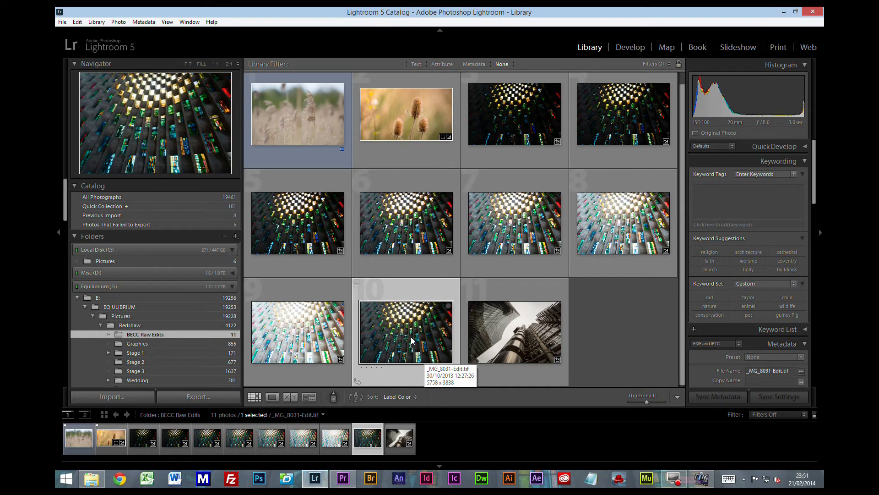
double_click(411, 340)
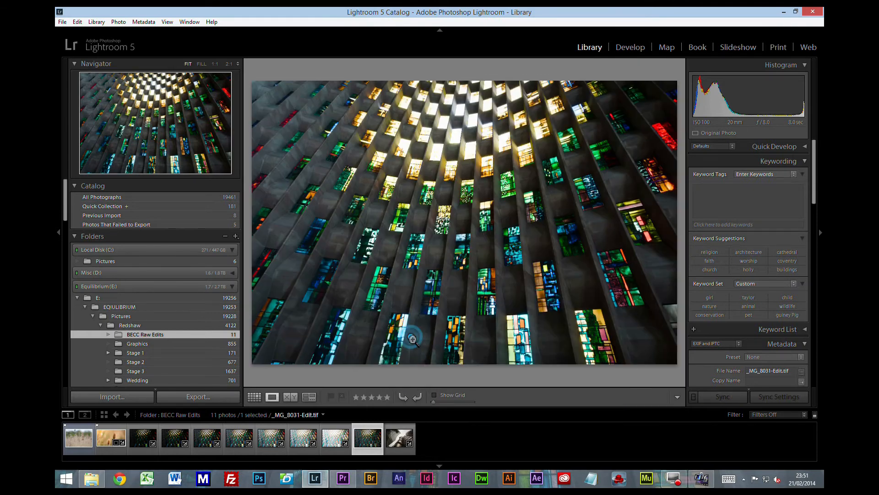
left_click(638, 50)
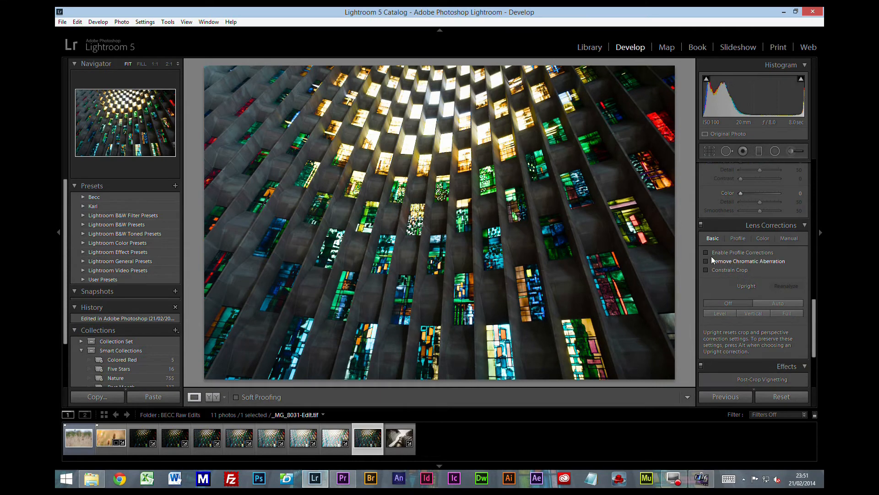
Step: Set the merged image's Highlights to -98 and Shadows to +100
scroll(814, 276, "up", 10)
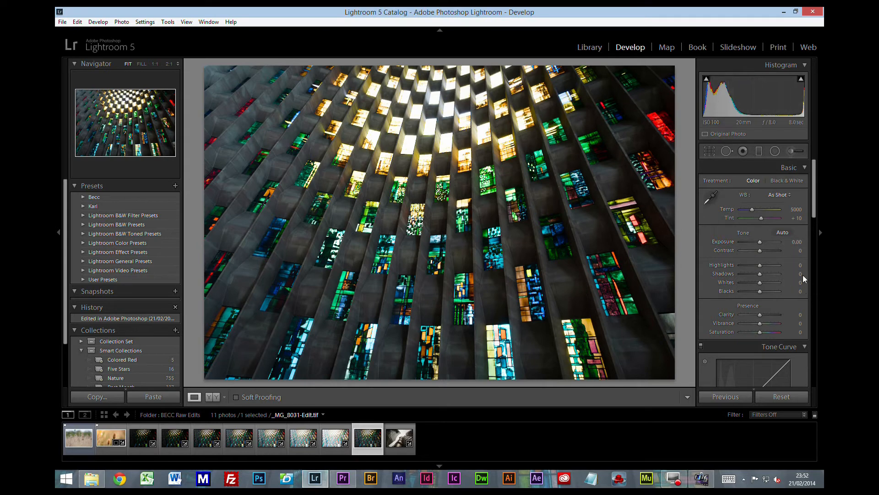
left_click_drag(801, 269, 806, 274)
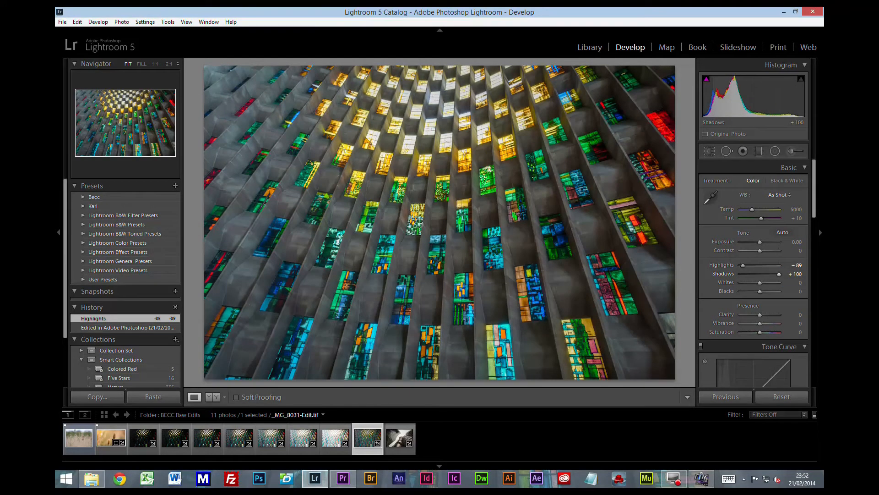
left_click_drag(798, 265, 795, 265)
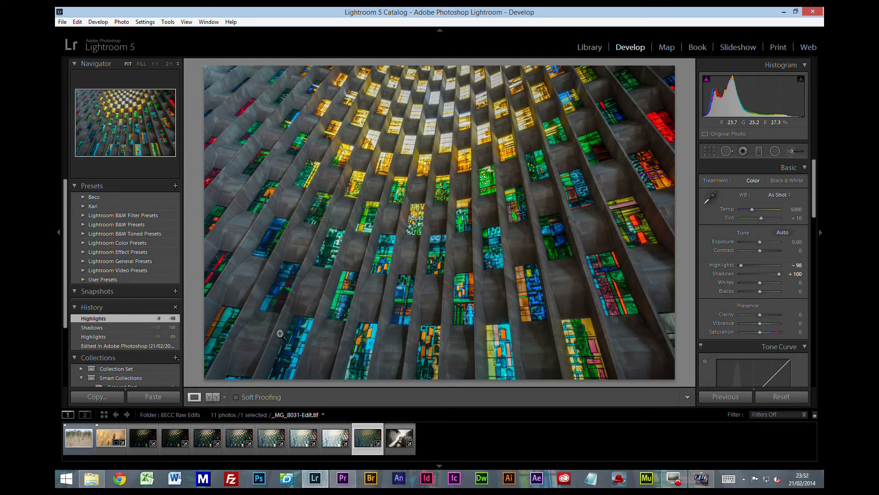
Step: Set the merged image's Clarity to +3 and Vibrance to +2
left_click(297, 248)
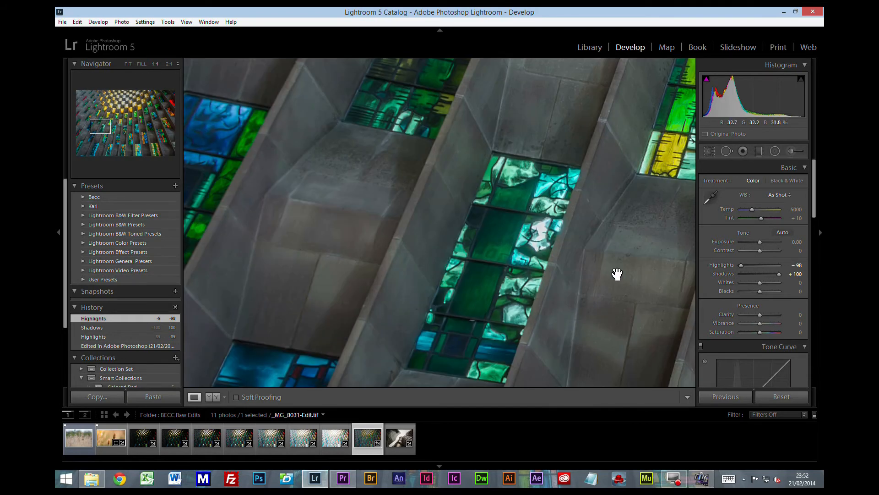
left_click_drag(616, 275, 459, 267)
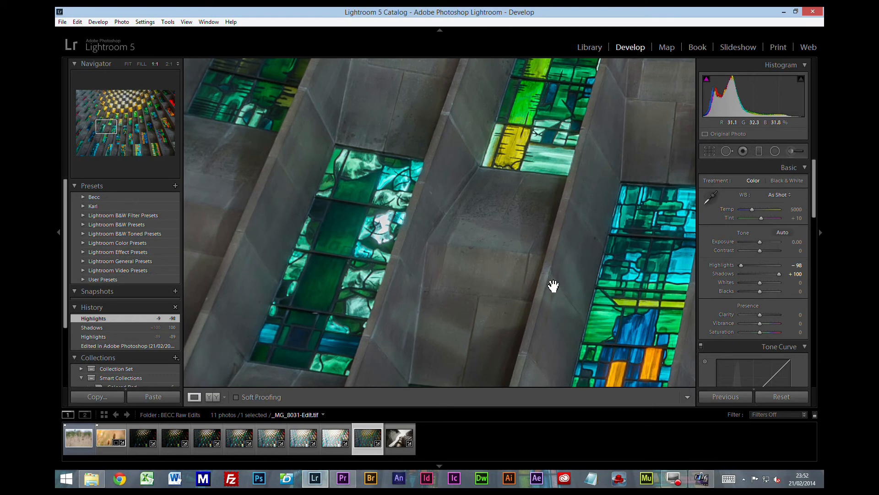
left_click(519, 263)
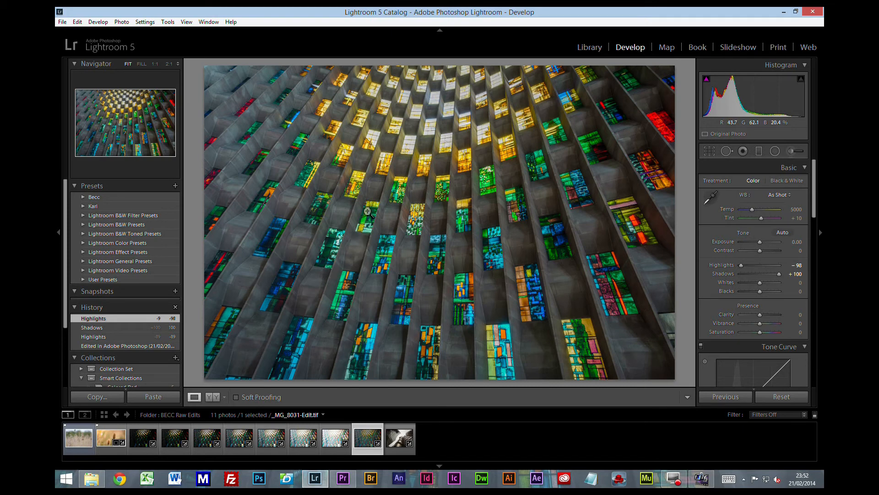
left_click(795, 316)
left_click_drag(795, 316, 798, 326)
left_click(796, 324)
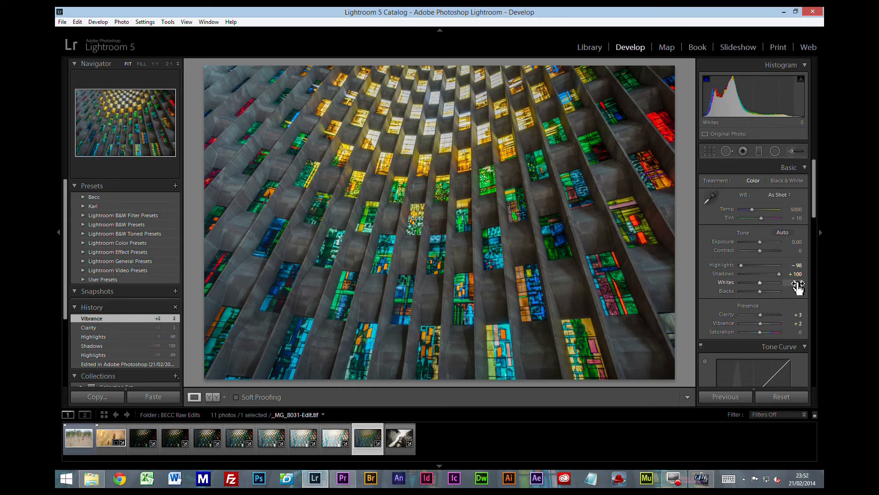
Step: Set the merged image's Whites to +27 and Blacks to -9
key("alt")
mouse_move(797, 287)
left_mouse_down()
mouse_move(811, 286)
mouse_move(795, 293)
left_mouse_up()
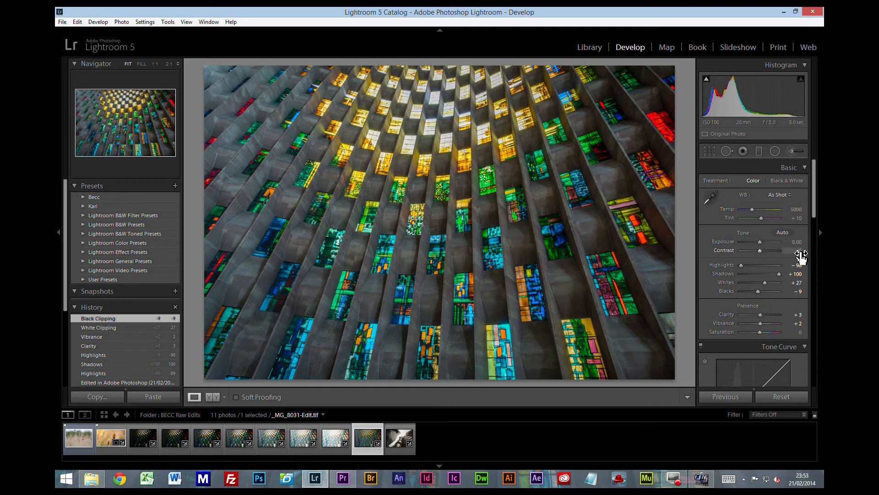
Step: Sharpen the merged image with Amount 46 and Masking 94, and set its Luminance noise reduction to 21
scroll(785, 317, "down", 5)
scroll(784, 318, "down", 2)
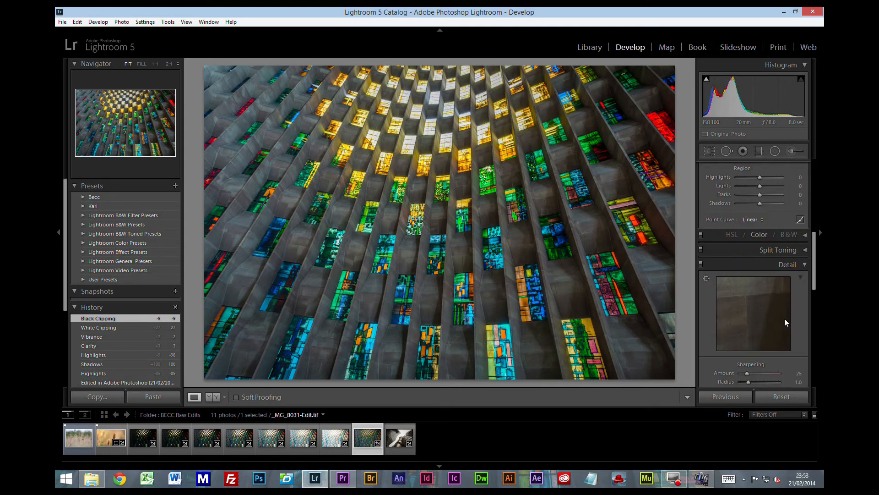
left_click_drag(760, 317, 759, 319)
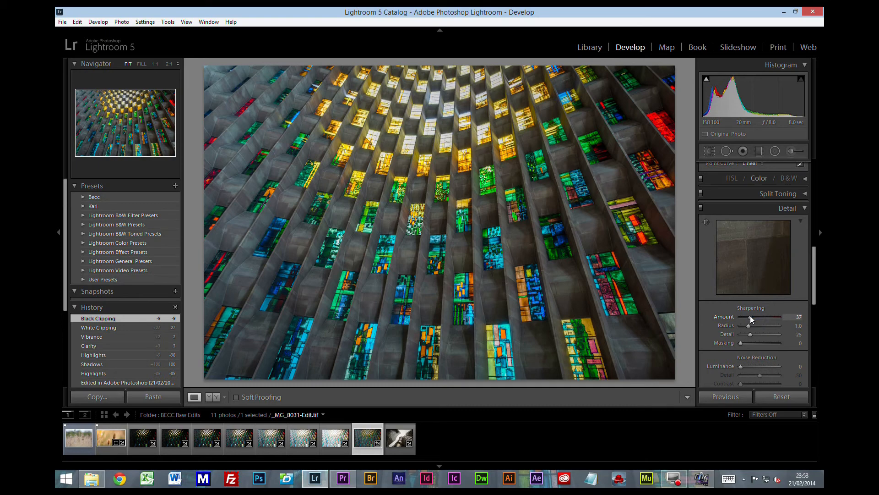
left_click_drag(753, 319, 777, 349)
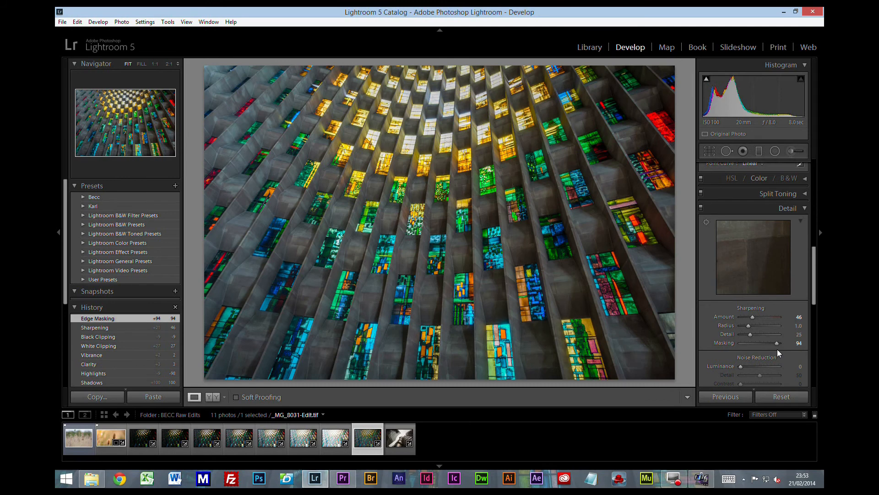
left_click(746, 364)
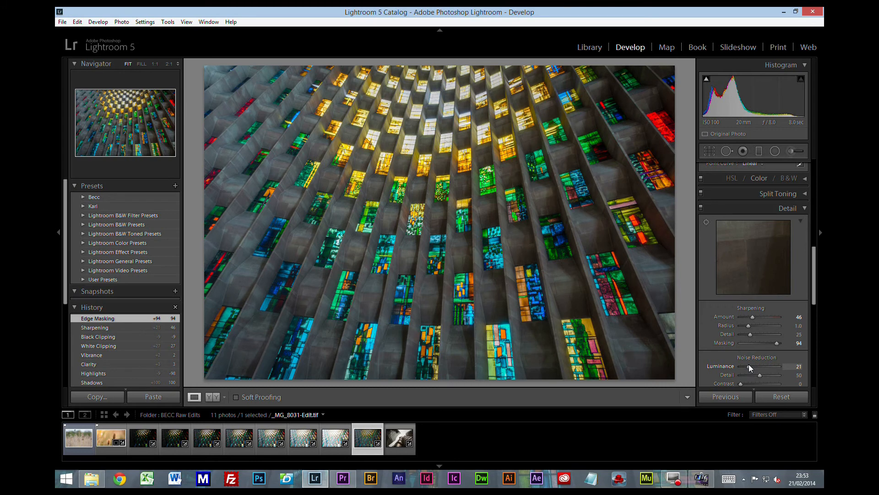
left_click_drag(749, 365, 749, 365)
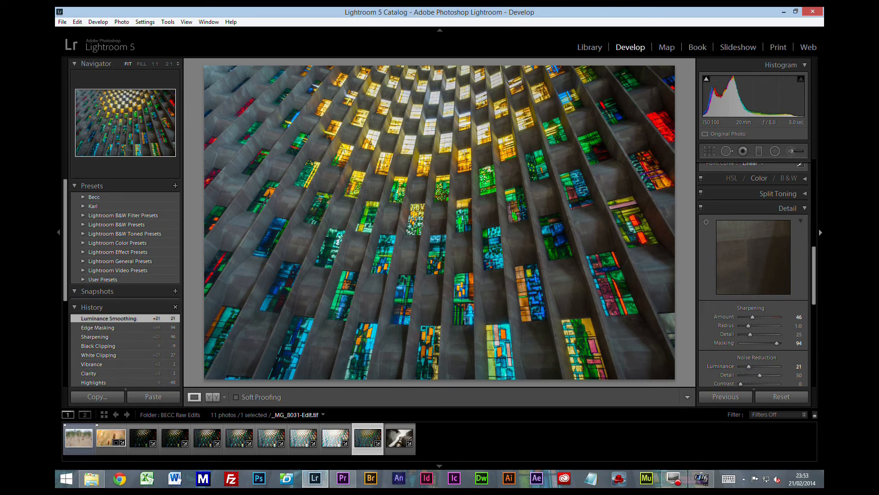